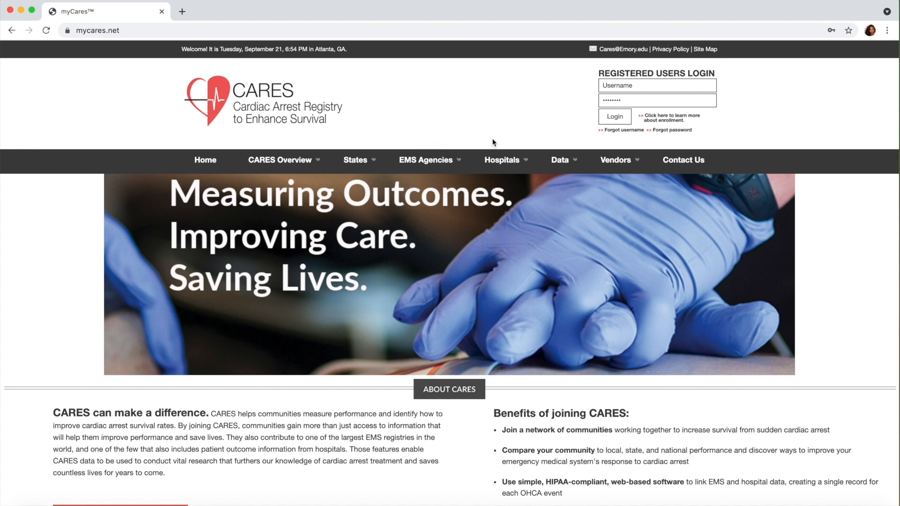
mouse_move(501, 161)
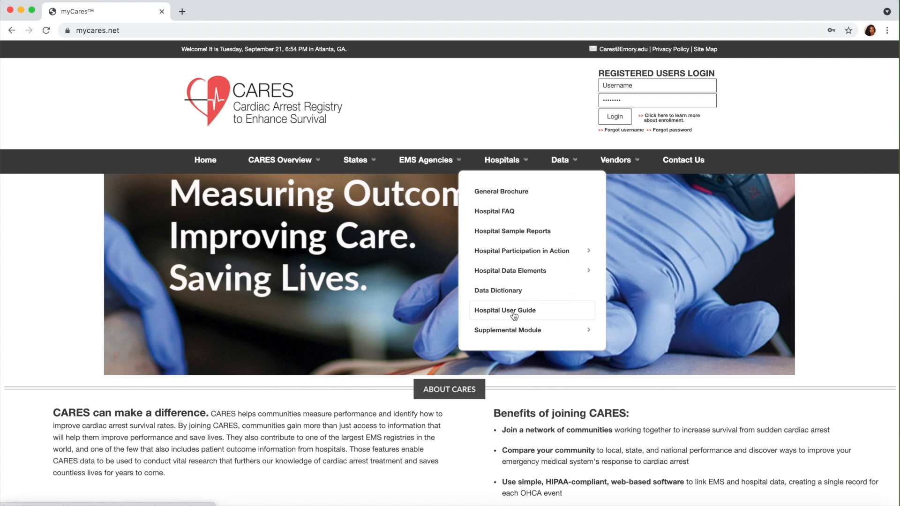
mouse_move(518, 331)
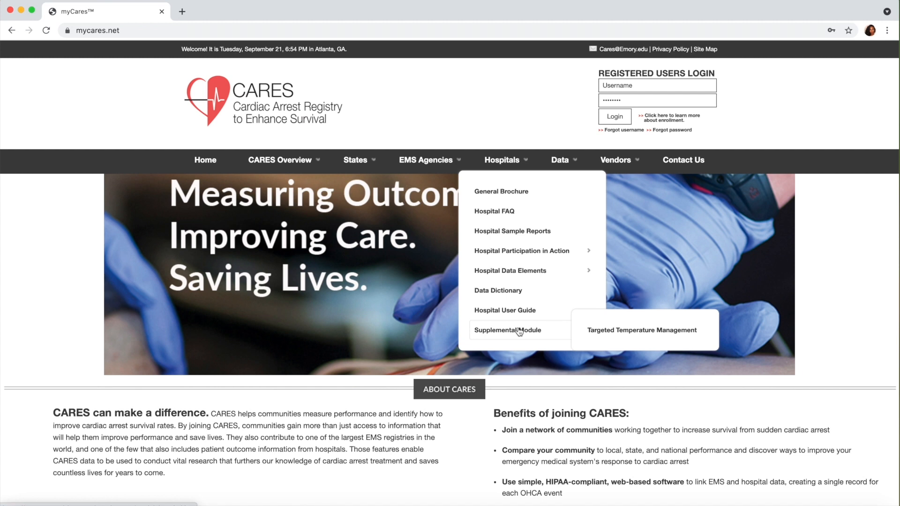
mouse_move(559, 165)
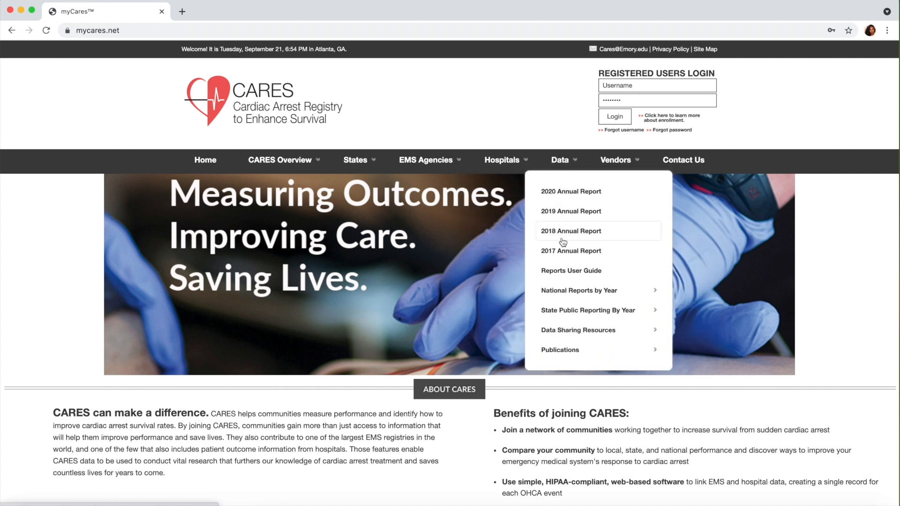
mouse_move(572, 293)
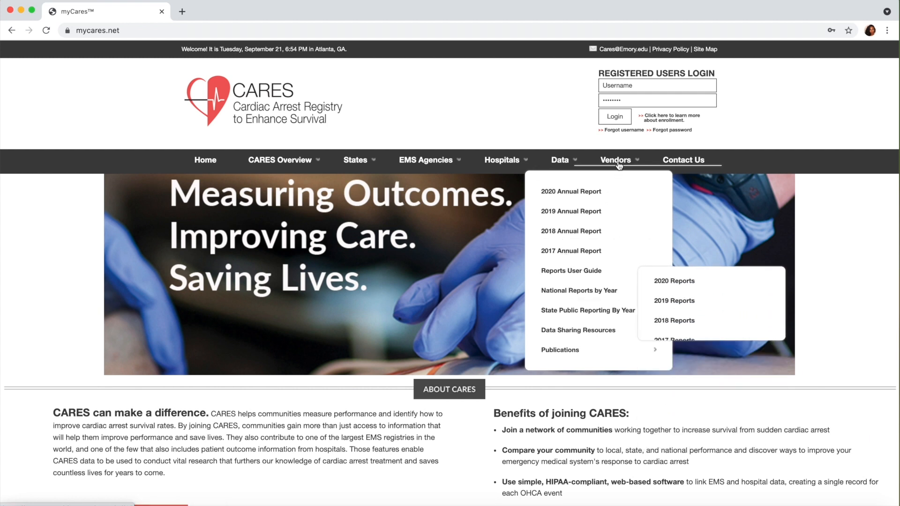
mouse_move(617, 161)
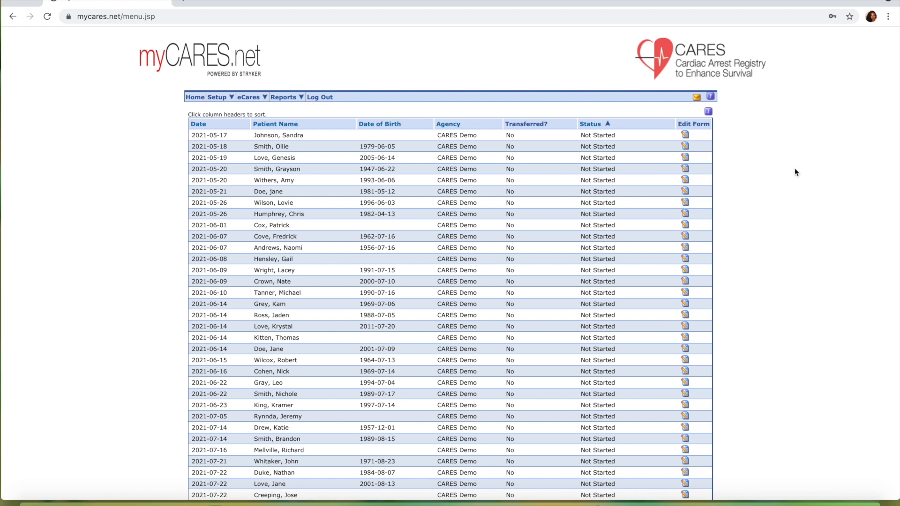
Open the hospital section form for the Not Started case dated 2021-05-17
scroll(795, 171, "down", 1)
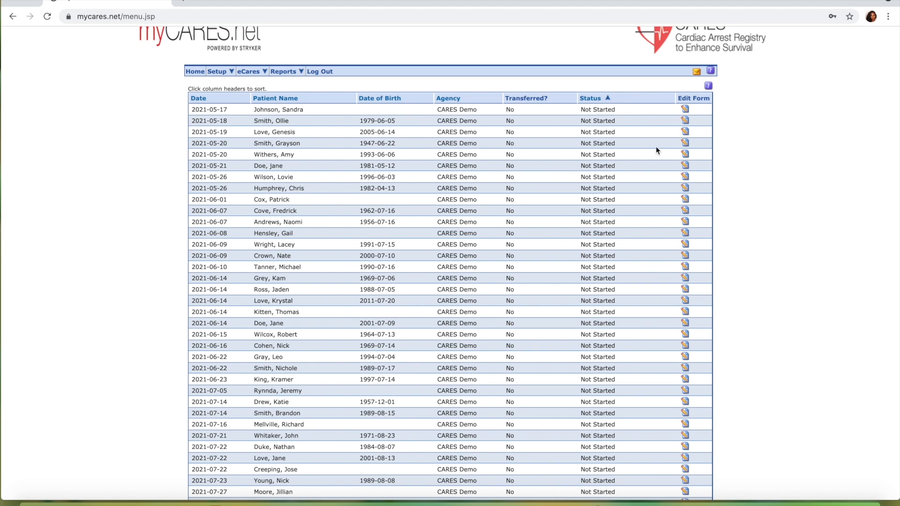
left_click(685, 110)
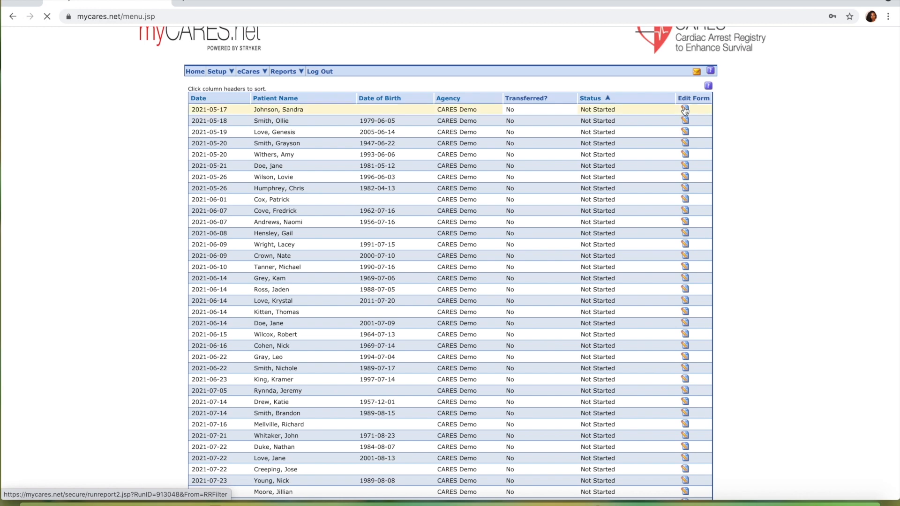
scroll(616, 184, "down", 2)
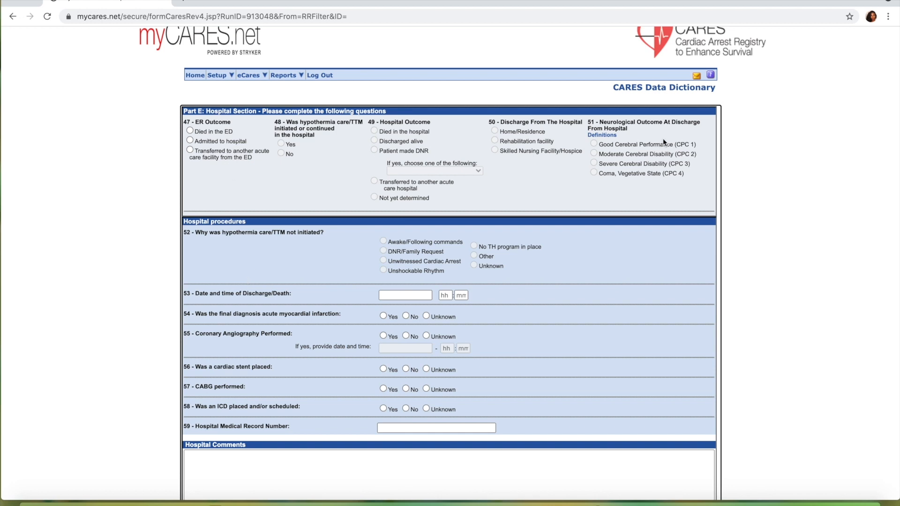
scroll(190, 134, "up", 2)
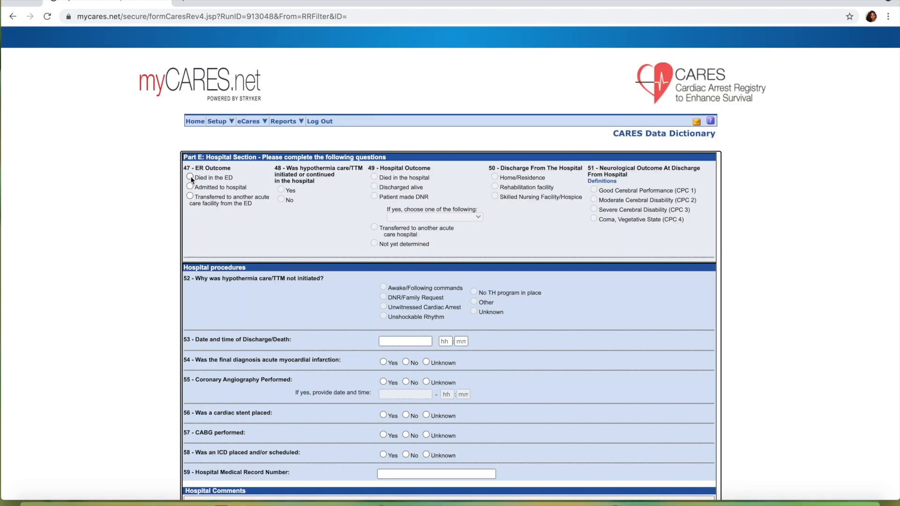
Try the ER outcome as transferred to another acute care facility, view the destination hospitals, and switch the outcome to Died in the ED
left_click(190, 186)
left_click(189, 196)
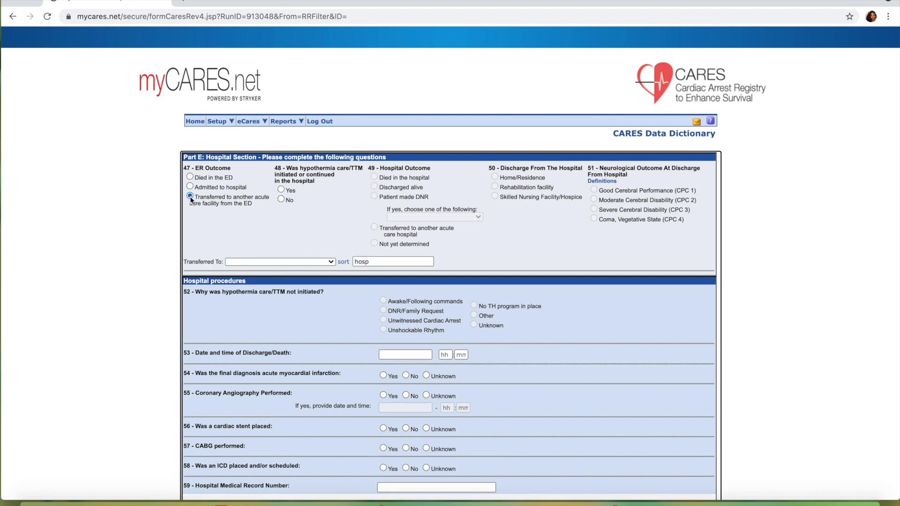
left_click(298, 262)
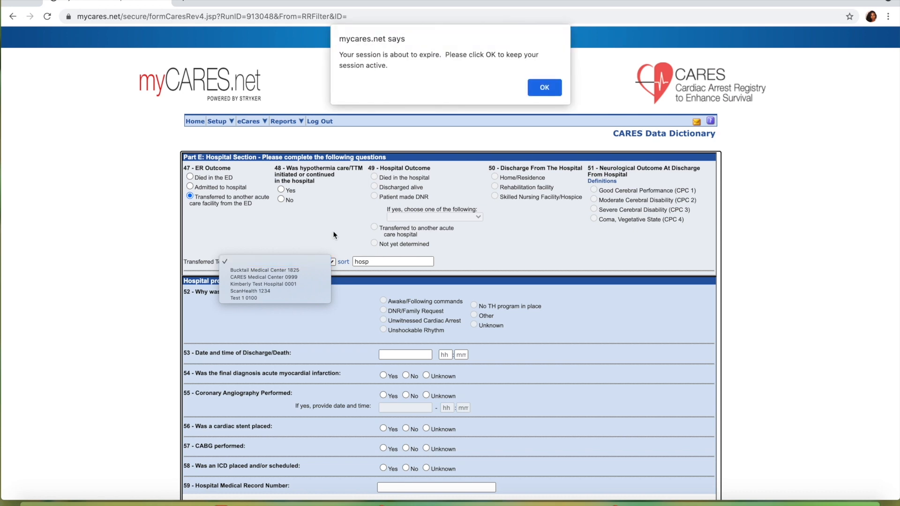
left_click(560, 87)
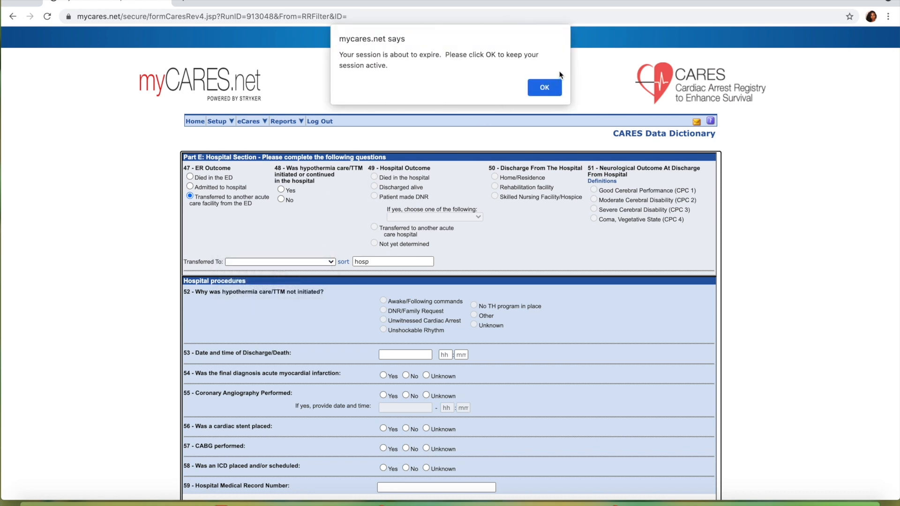
left_click(549, 83)
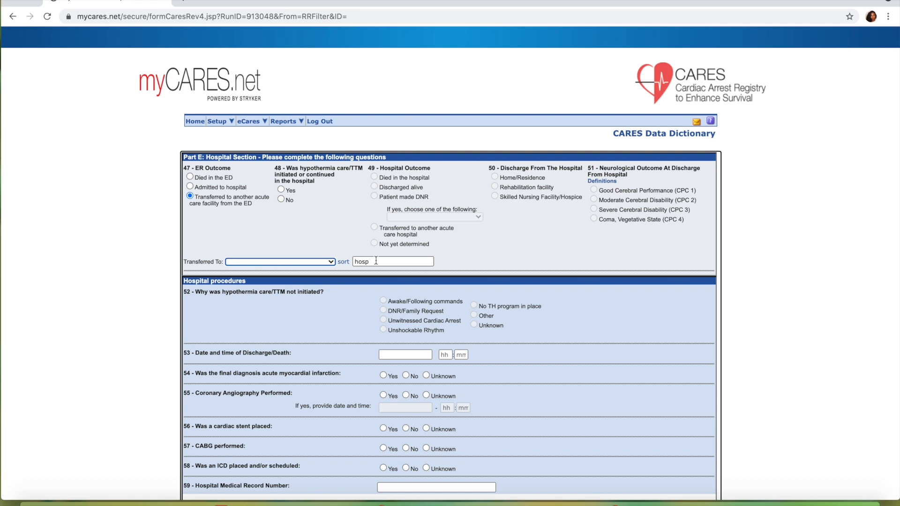
left_click(189, 177)
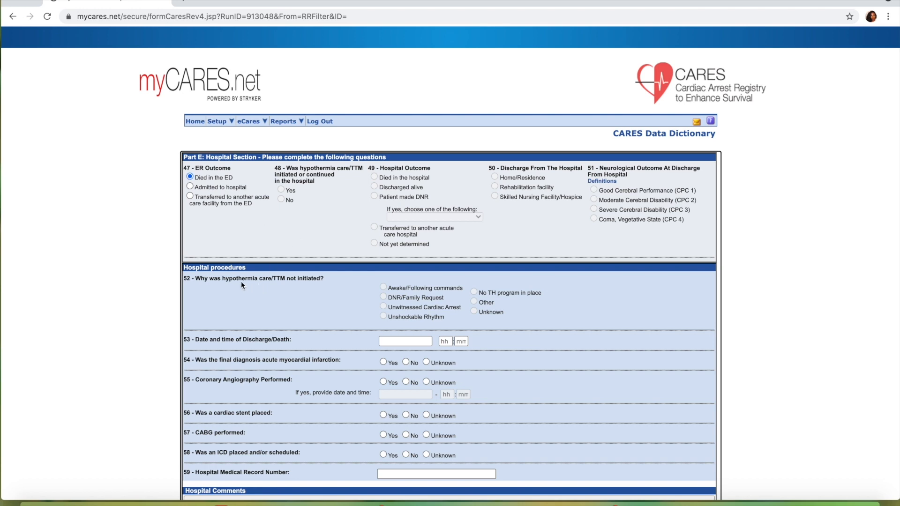
Set the ER outcome to Admitted to hospital with hypothermia care/TTM Yes, and try the hospital outcomes through Patient made DNR
left_click(190, 187)
left_click(375, 178)
left_click(375, 187)
left_click(374, 196)
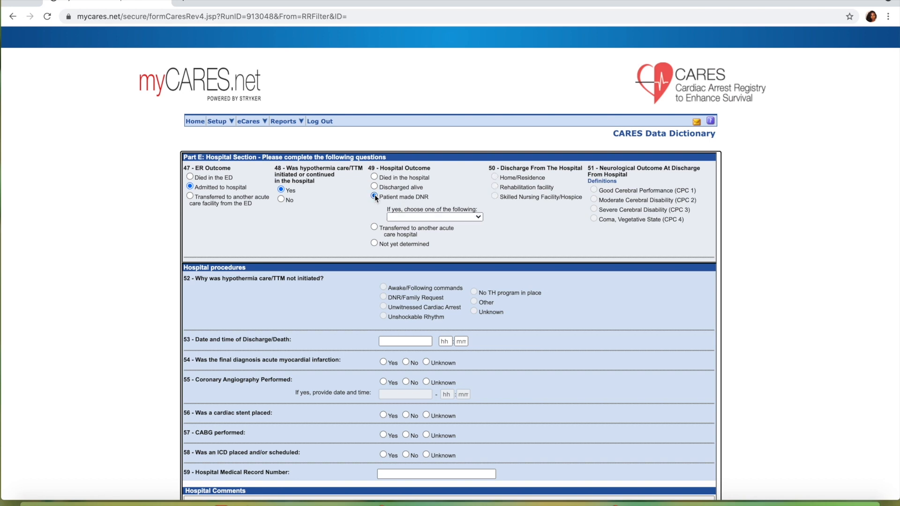
Try the DNR sub-outcomes Discharged alive, Transferred to another acute care hospital with its destination list, and Not yet determined
left_click(465, 218)
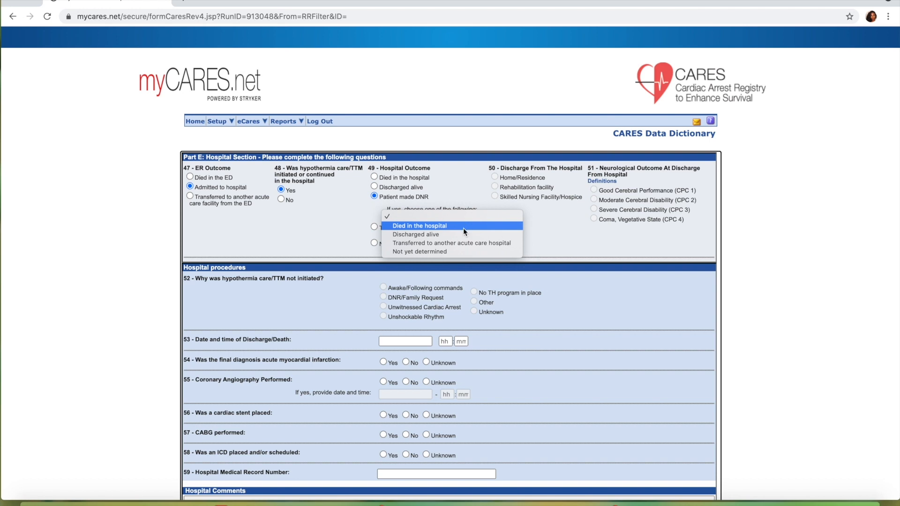
left_click(463, 234)
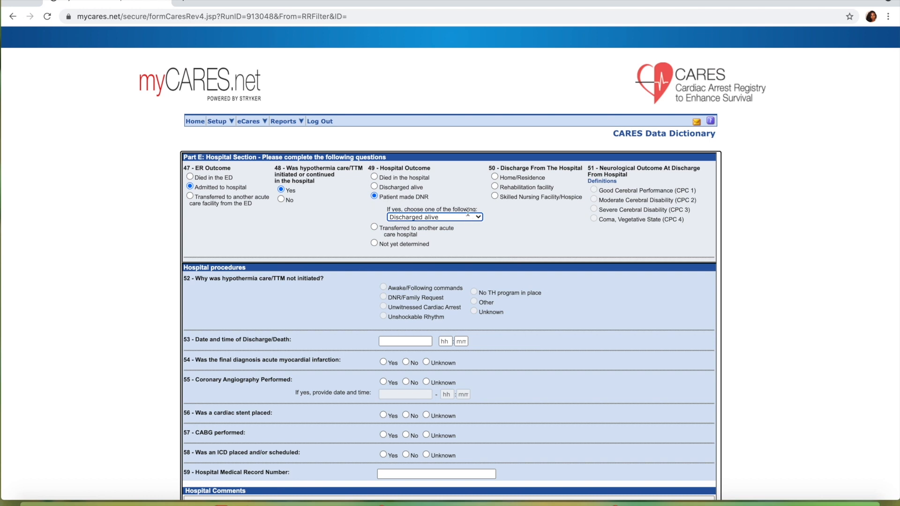
left_click(469, 216)
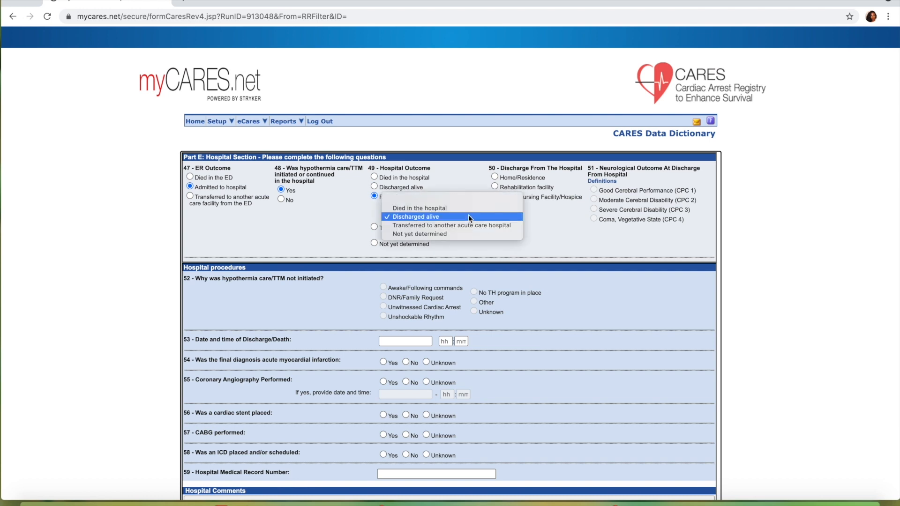
left_click(474, 226)
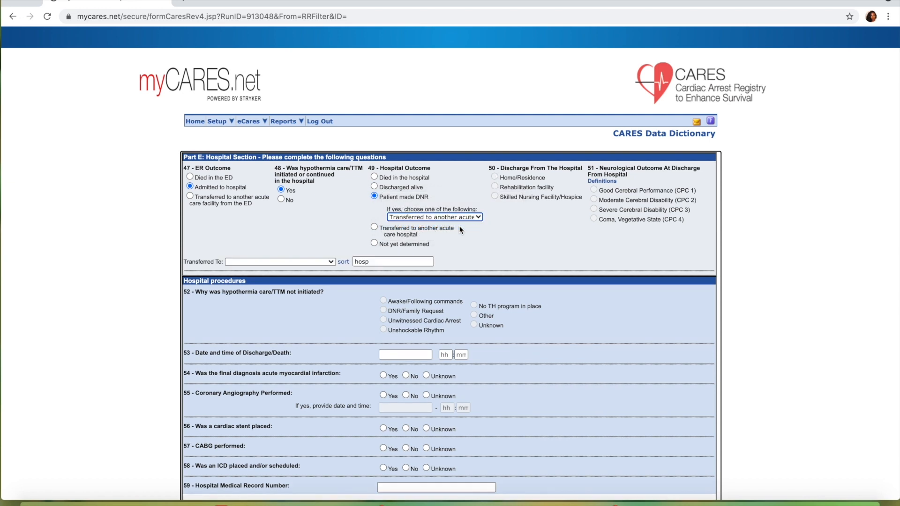
left_click(327, 261)
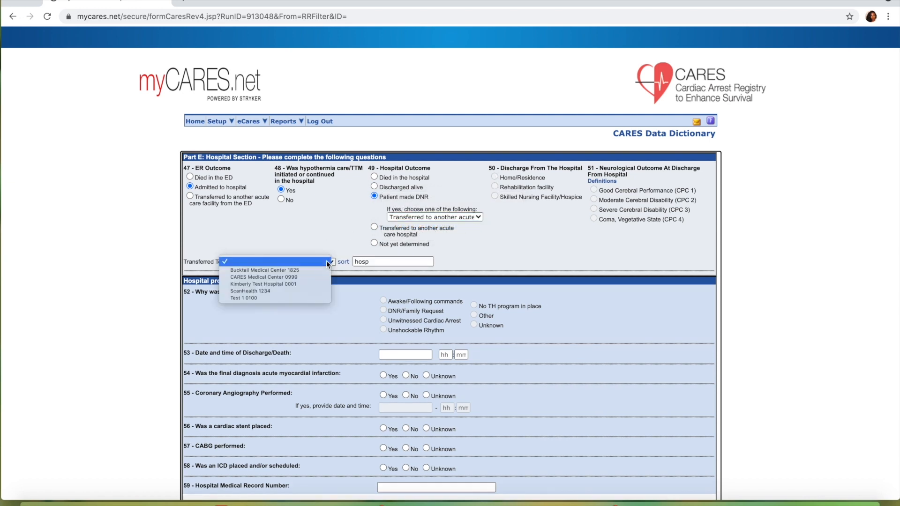
left_click(384, 261)
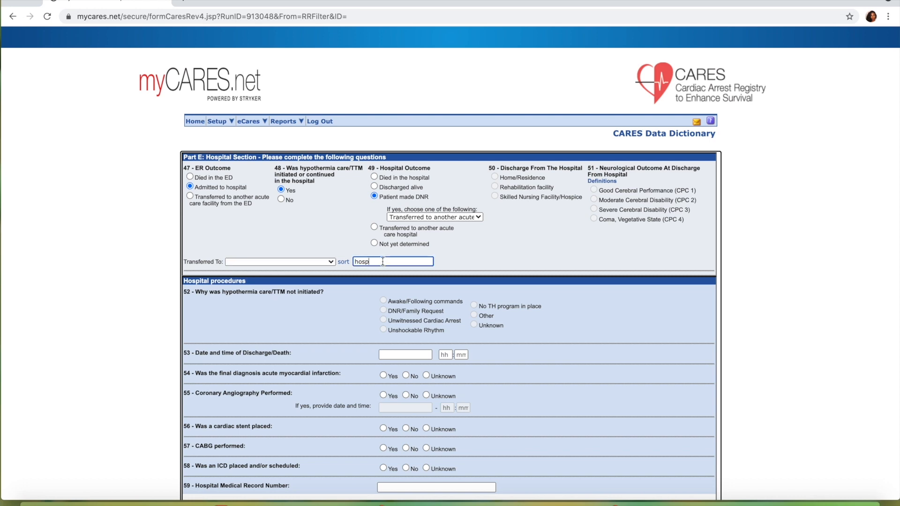
left_click(464, 218)
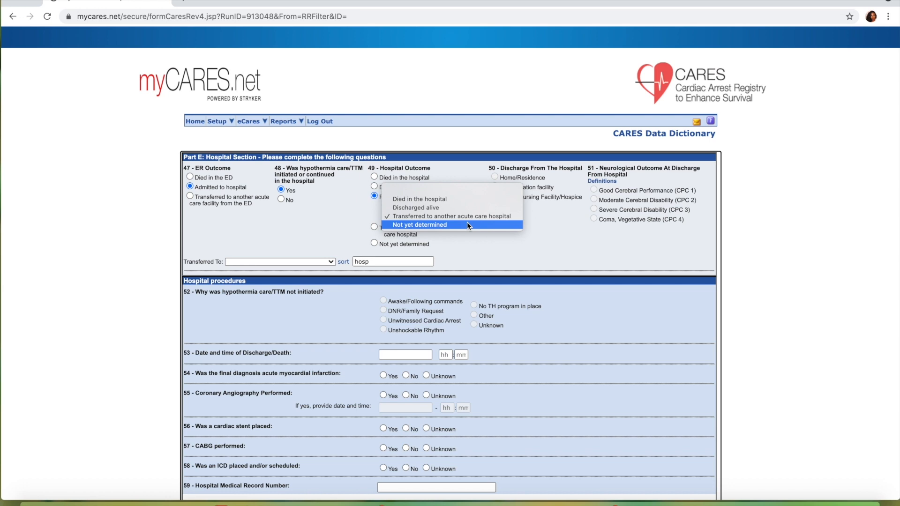
left_click(468, 225)
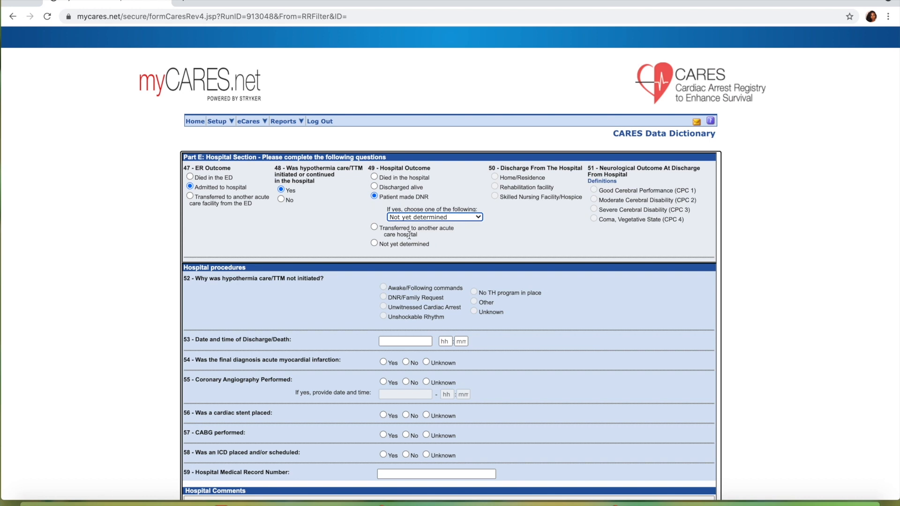
Try the hospital outcome as Transferred to another acute care hospital, view the destination list, and switch the outcome to Not yet determined
left_click(374, 227)
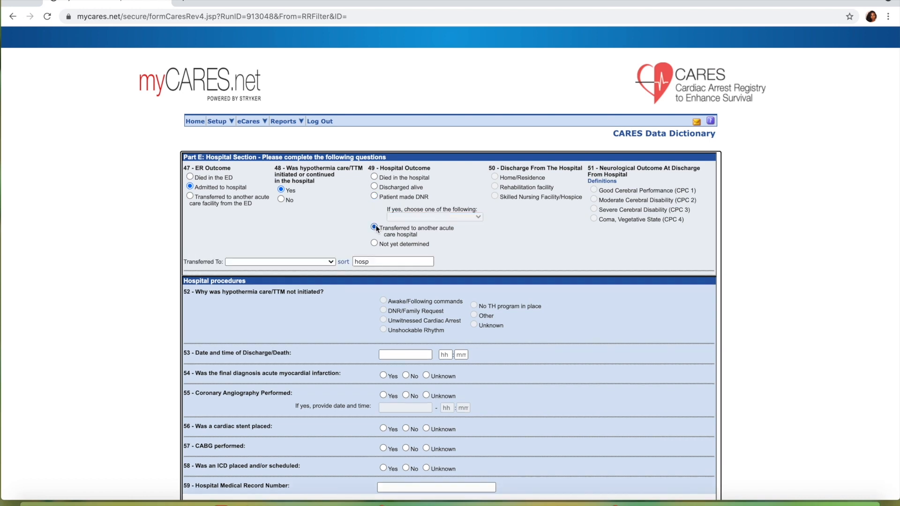
left_click(327, 260)
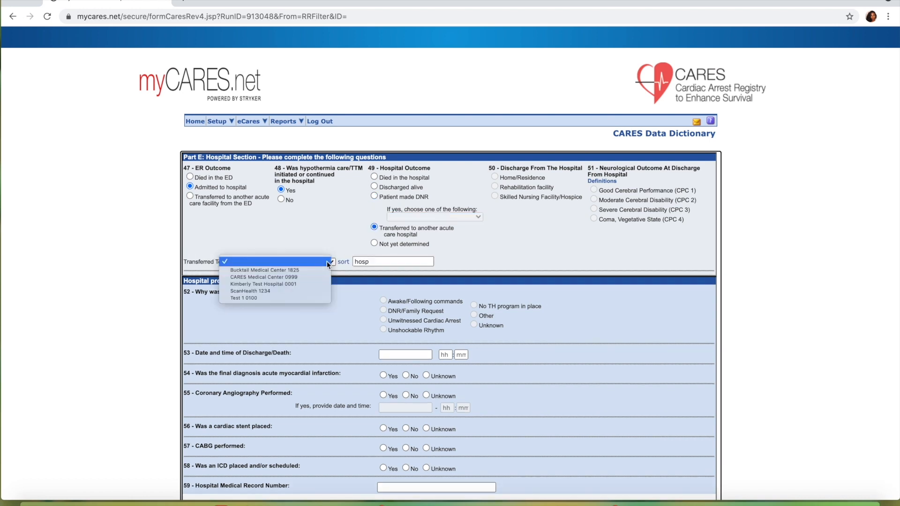
left_click(375, 242)
left_click(375, 241)
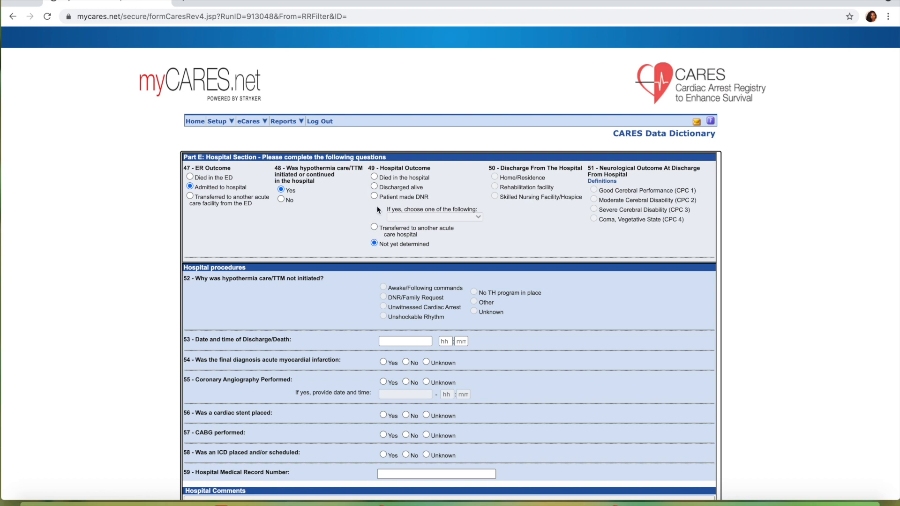
Set the hospital outcome to Discharged alive with Good Cerebral Performance (CPC 1), and change the discharge destination from Home/Residence to Skilled Nursing Facility/Hospice
left_click(374, 187)
left_click(495, 177)
left_click(594, 190)
left_click(494, 195)
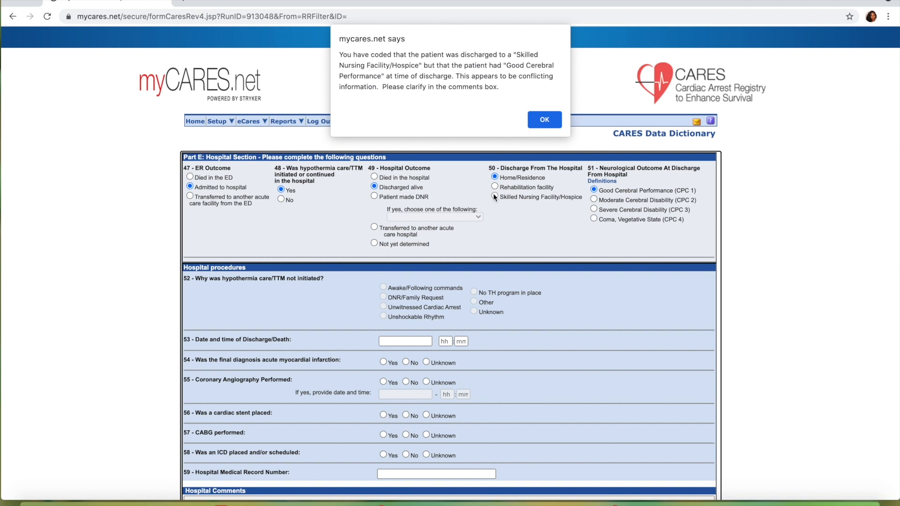
left_click(544, 121)
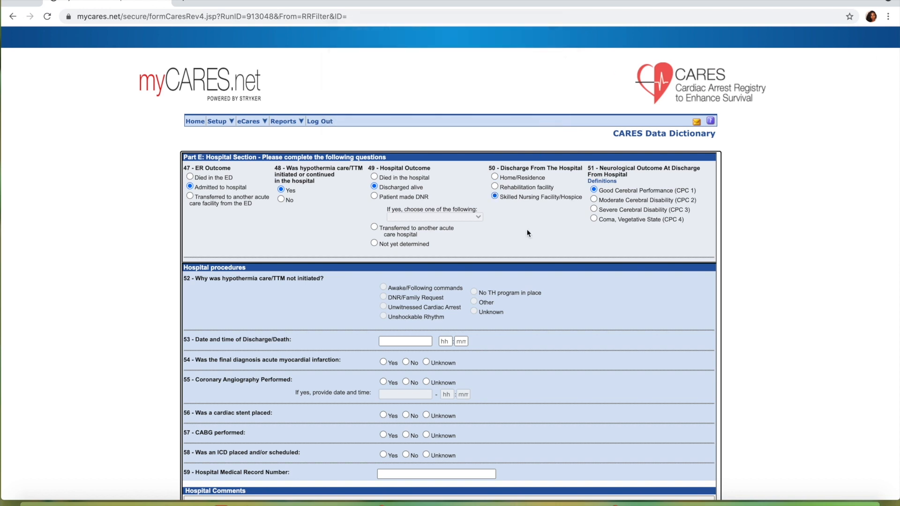
Review the hospital comments area, and set the neurological outcome to Coma, Vegetative State (CPC 4) with discharge to Home/Residence
scroll(524, 240, "down", 3)
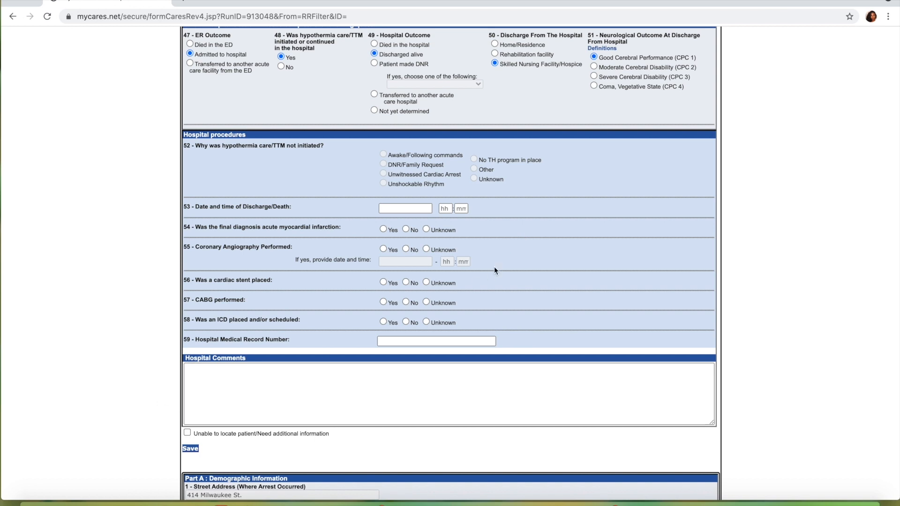
scroll(495, 269, "up", 1)
scroll(494, 270, "up", 1)
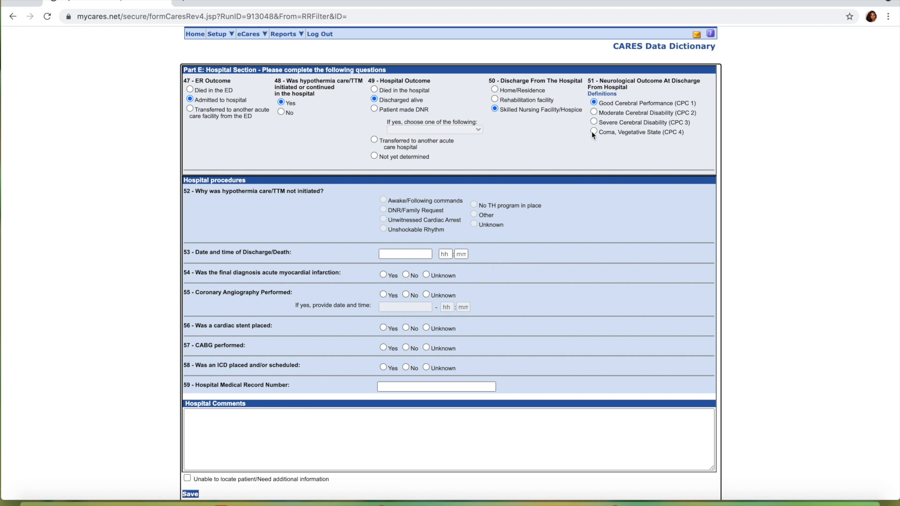
left_click(495, 89)
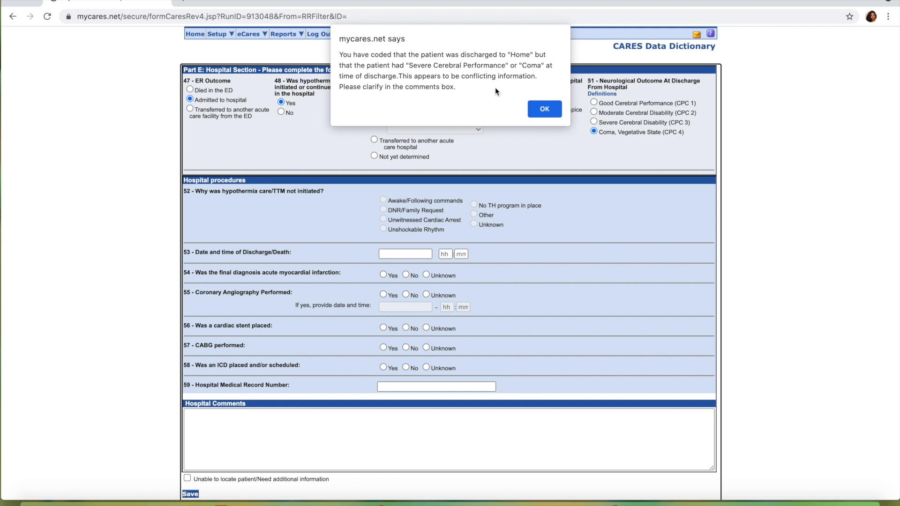
left_click(543, 110)
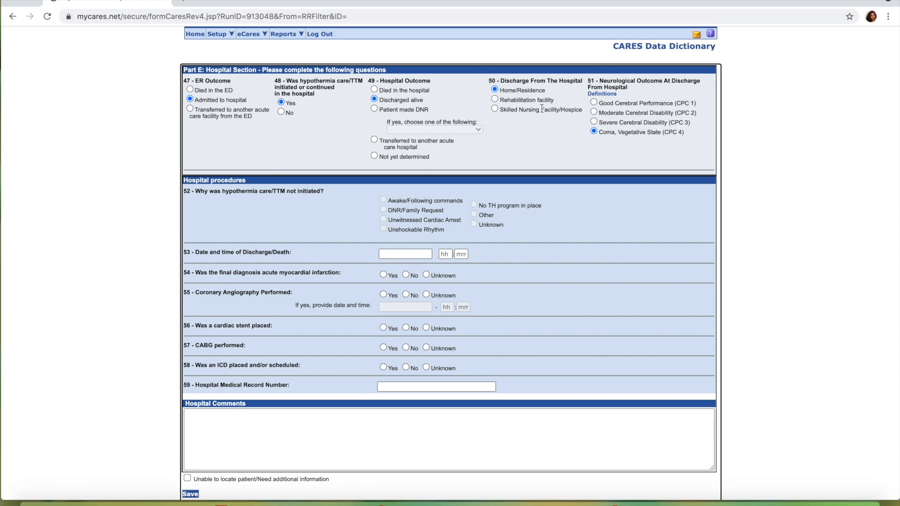
Save the hospital section form with the neurological outcome at discharge left unanswered
scroll(541, 108, "down", 1)
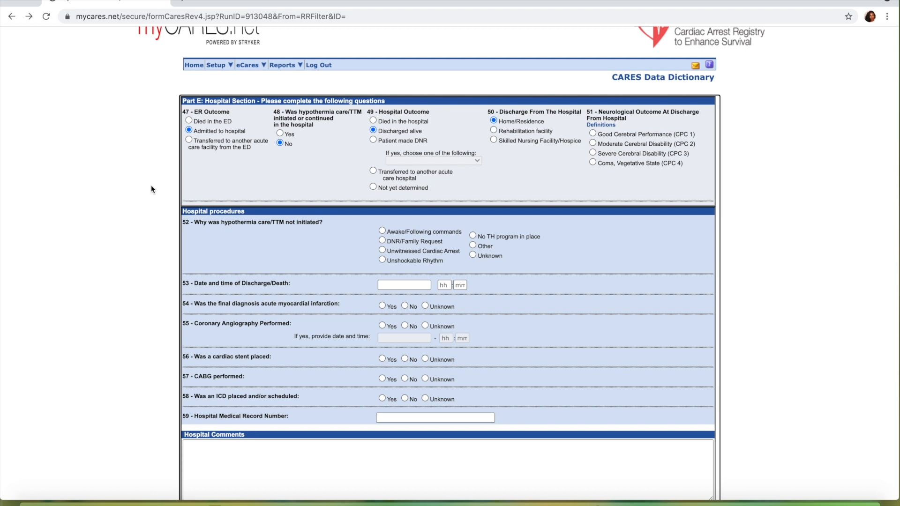
scroll(151, 184, "down", 2)
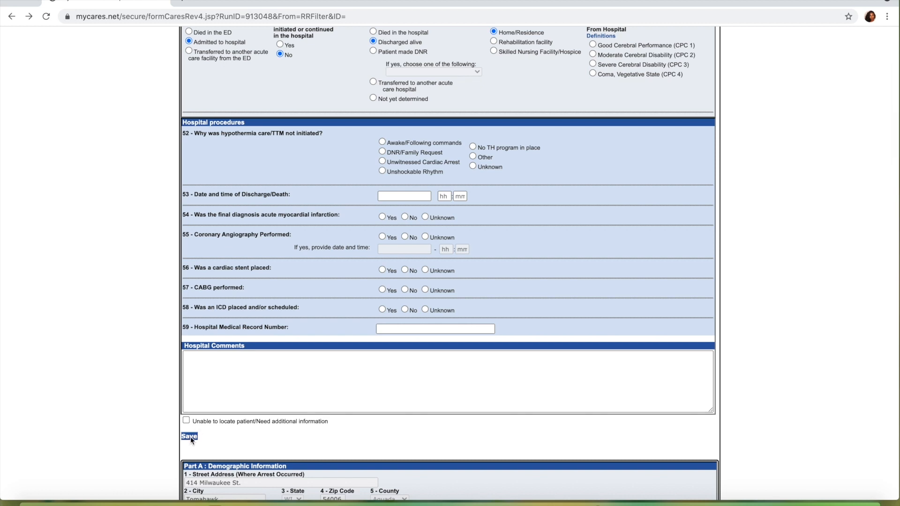
left_click(191, 437)
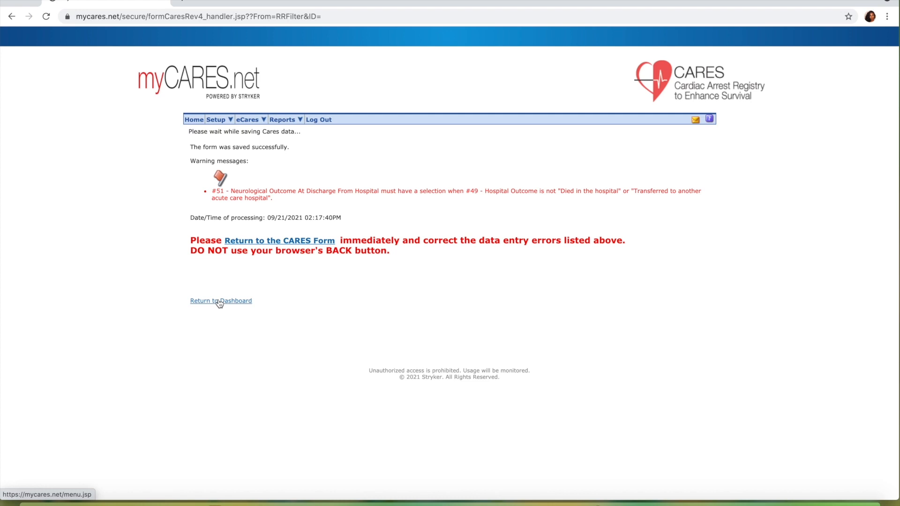
Return to the CARES form, set the neurological outcome at discharge to Moderate Cerebral Disability (CPC 2), and save the form
left_click(255, 241)
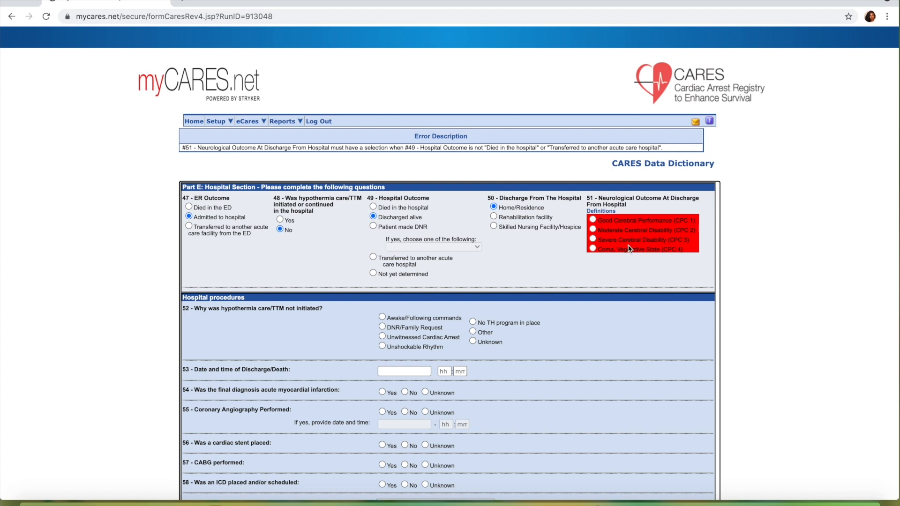
left_click(593, 229)
scroll(338, 268, "down", 1)
scroll(340, 265, "down", 5)
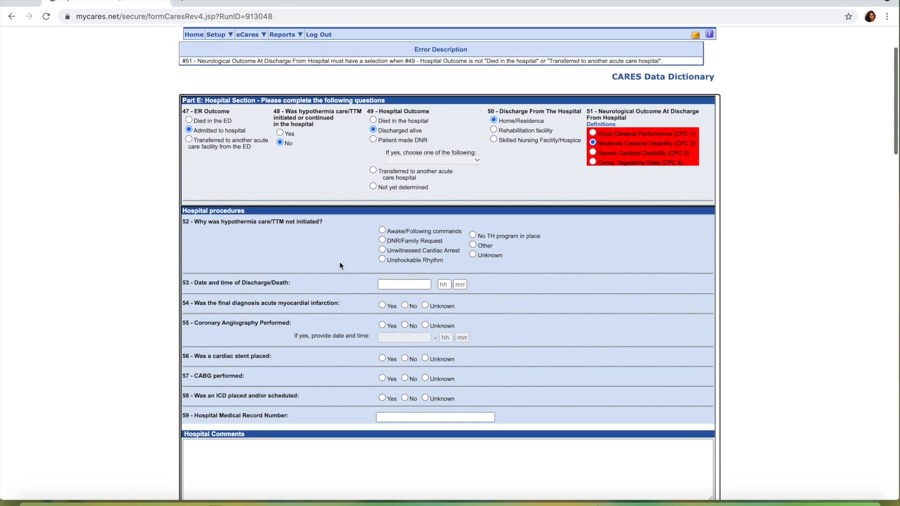
left_click(192, 438)
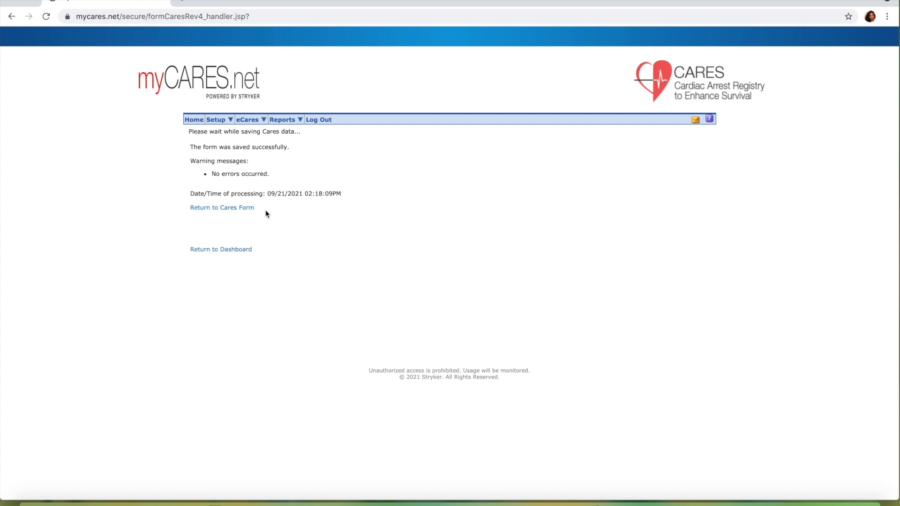
Return to the dashboard and open the basic Cares Search form
left_click(223, 251)
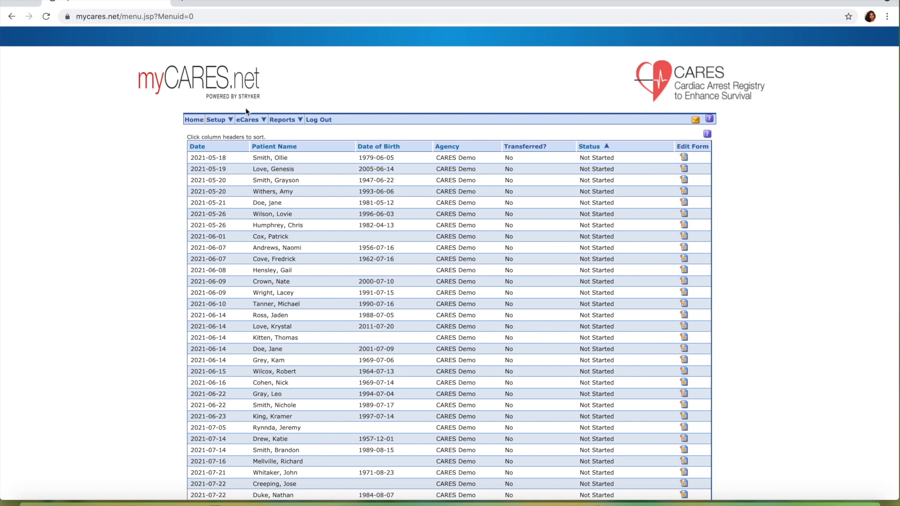
mouse_move(249, 121)
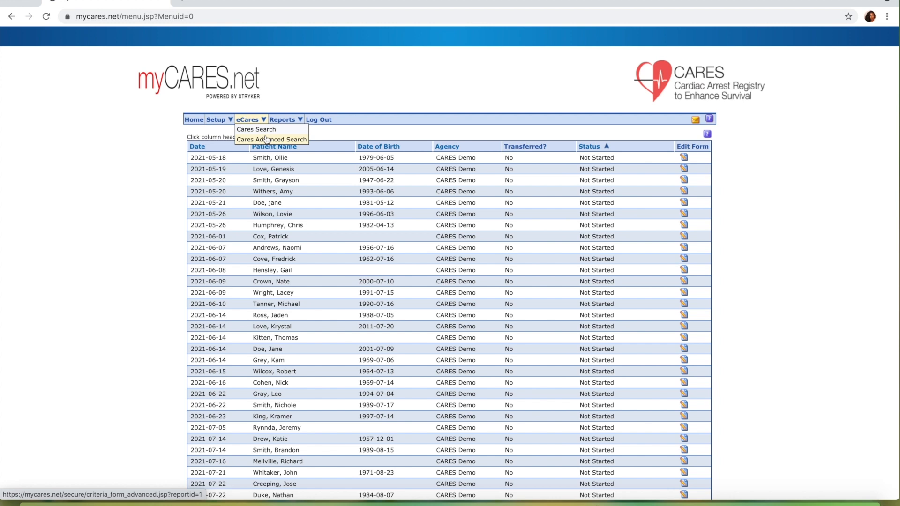
left_click(264, 130)
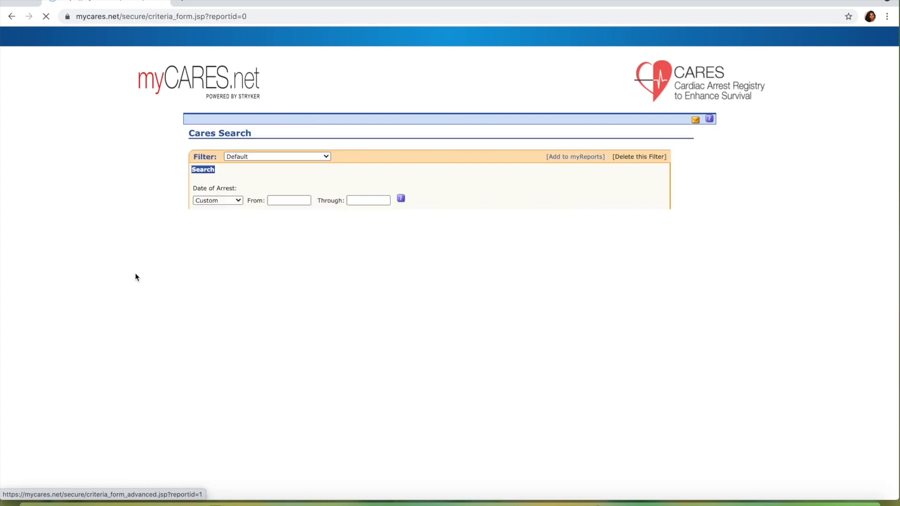
Look through the available search criteria and the list of saved filters, keeping the Default filter
scroll(132, 283, "down", 2)
scroll(132, 283, "down", 5)
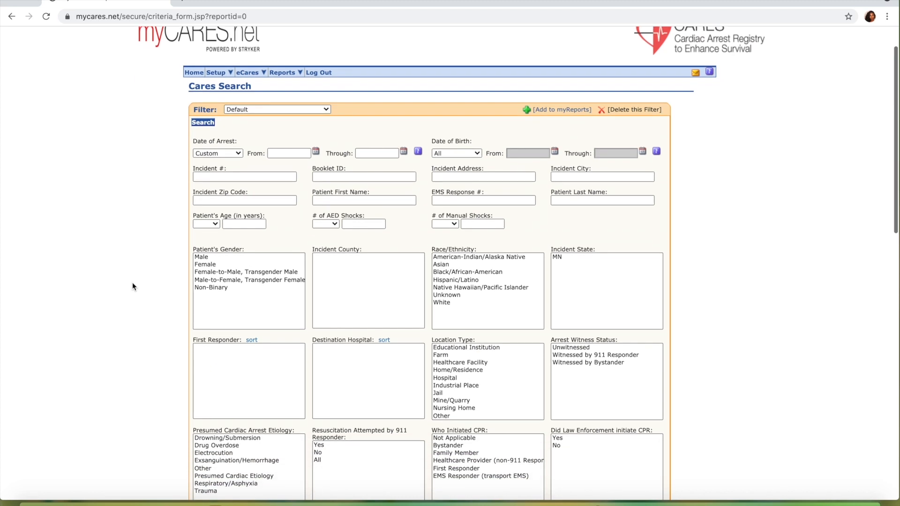
scroll(132, 286, "down", 2)
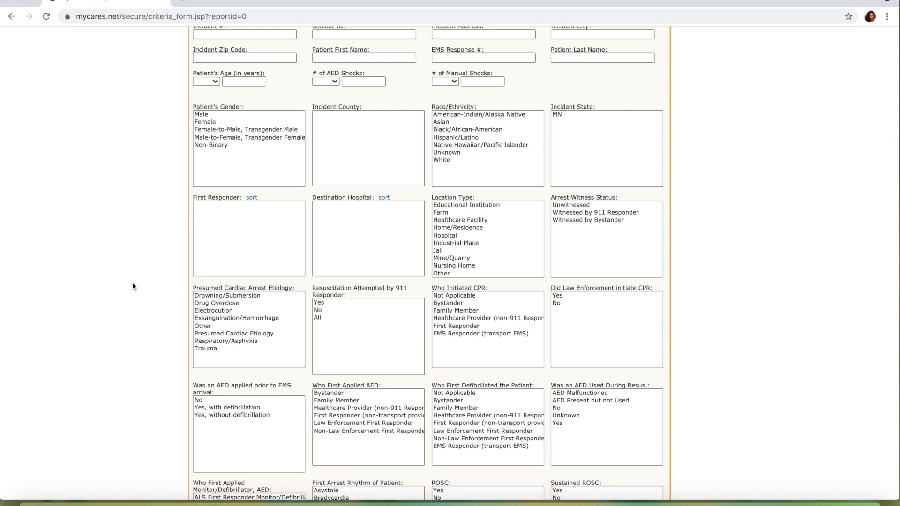
scroll(132, 285, "up", 5)
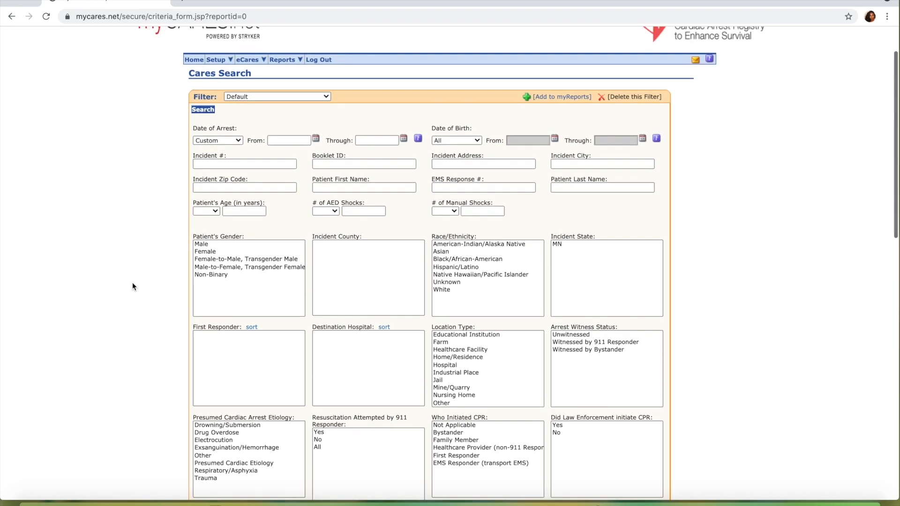
left_click(274, 96)
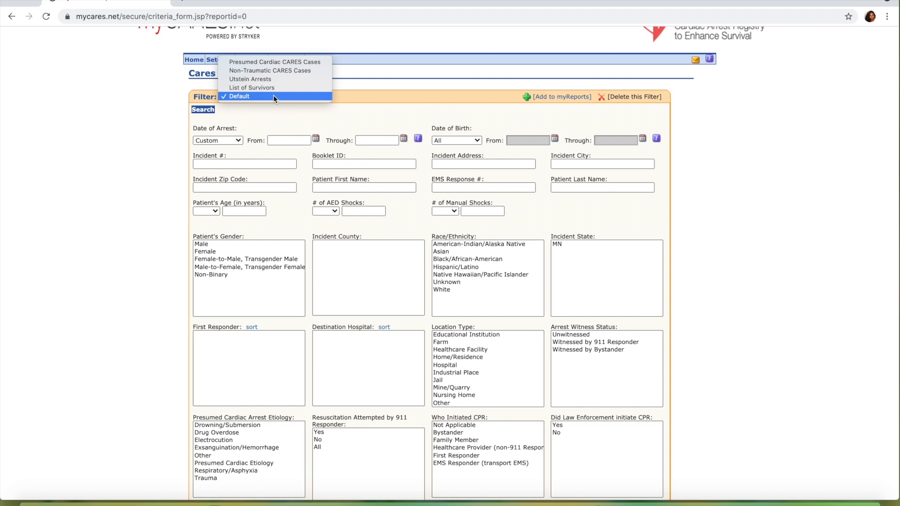
left_click(163, 171)
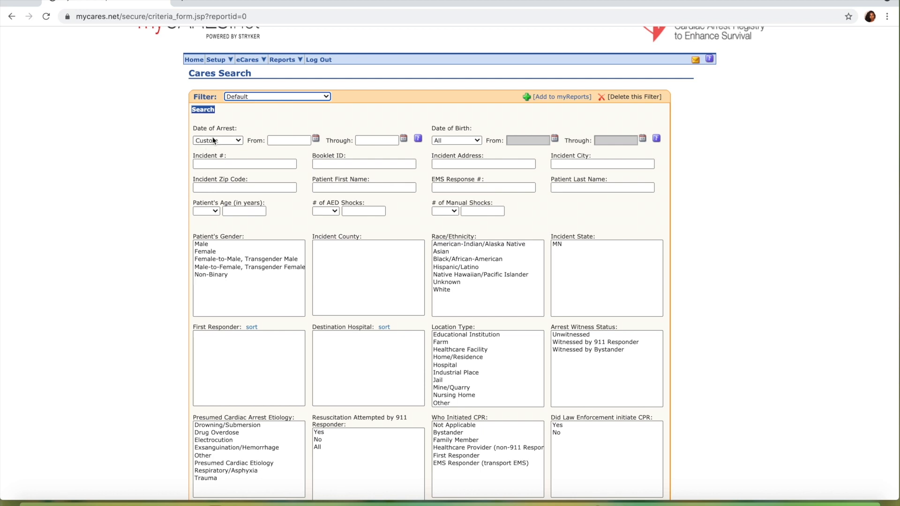
Set the date of arrest criterion to All and the patient made DNR outcome to Discharged alive
left_click(235, 141)
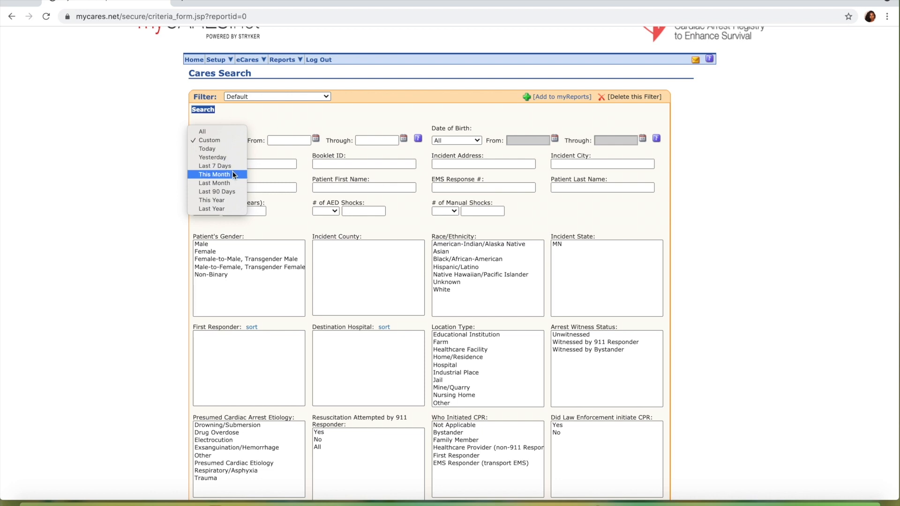
left_click(220, 133)
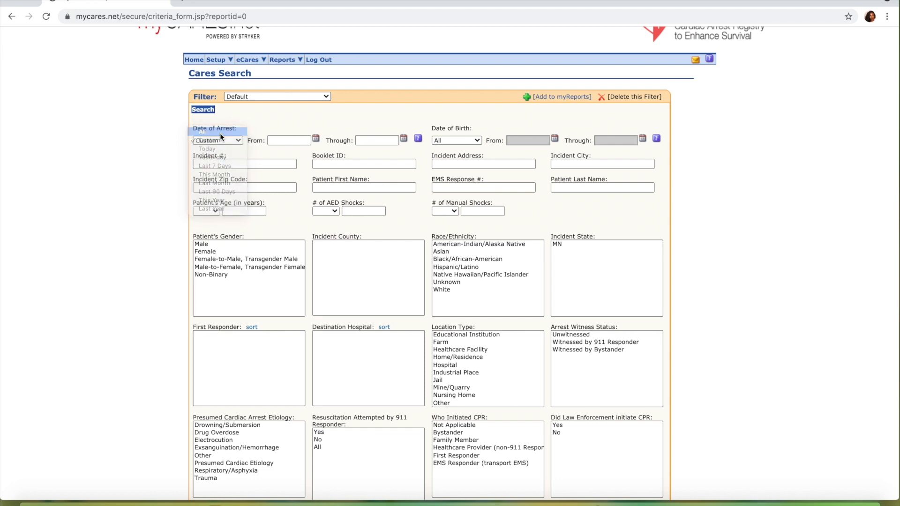
scroll(182, 226, "down", 6)
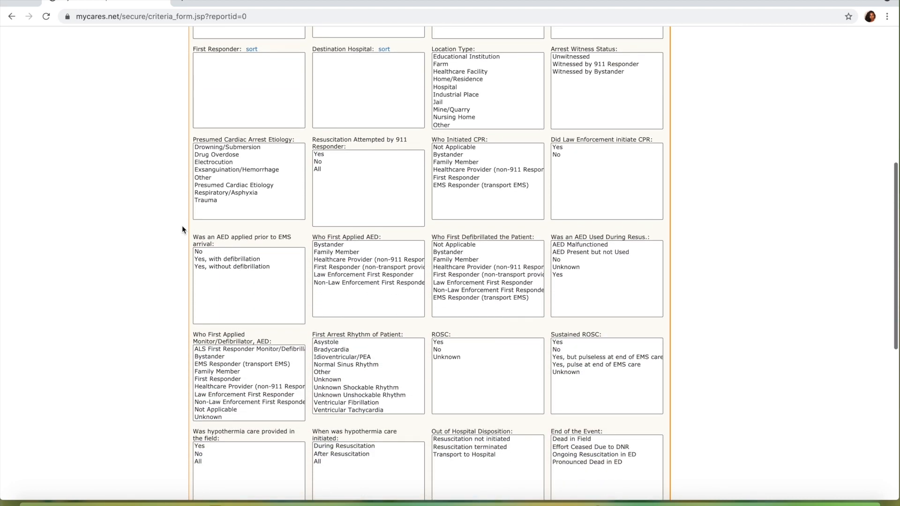
scroll(182, 226, "down", 4)
left_click(578, 370)
scroll(496, 404, "down", 2)
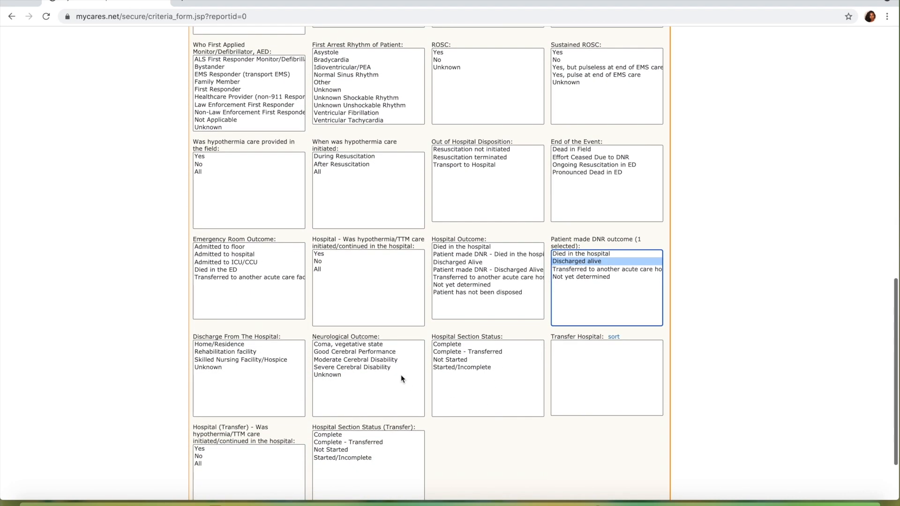
Select both Good Cerebral Performance and Moderate Cerebral Disability as neurological outcomes, and run the search
left_click(389, 351)
left_click(391, 360, "ctrl")
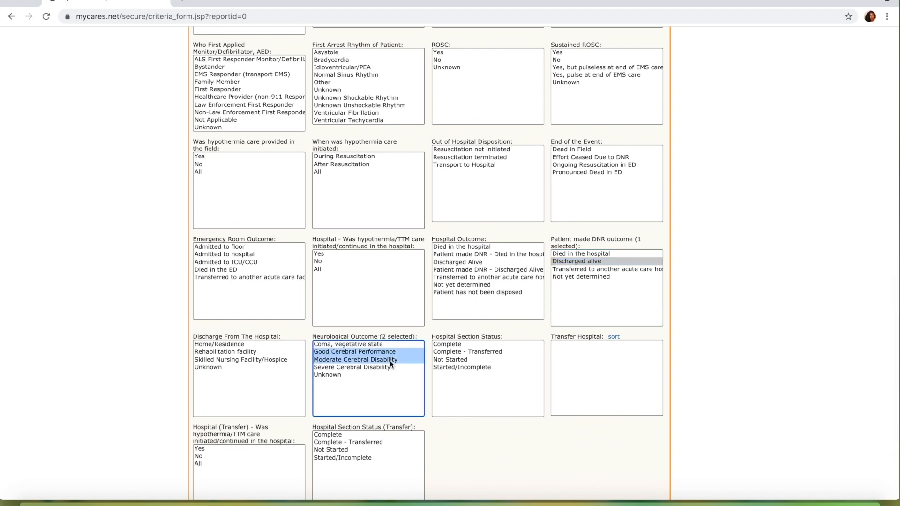
scroll(412, 378, "down", 2)
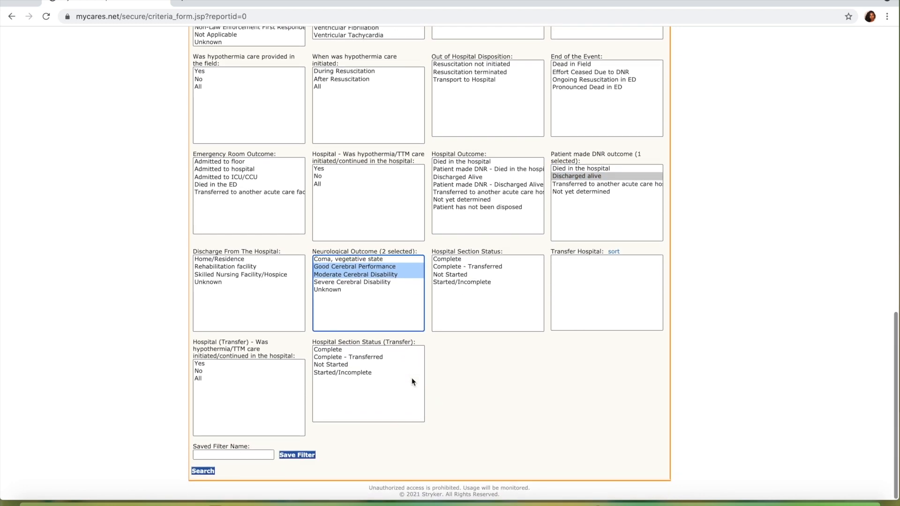
left_click(204, 473)
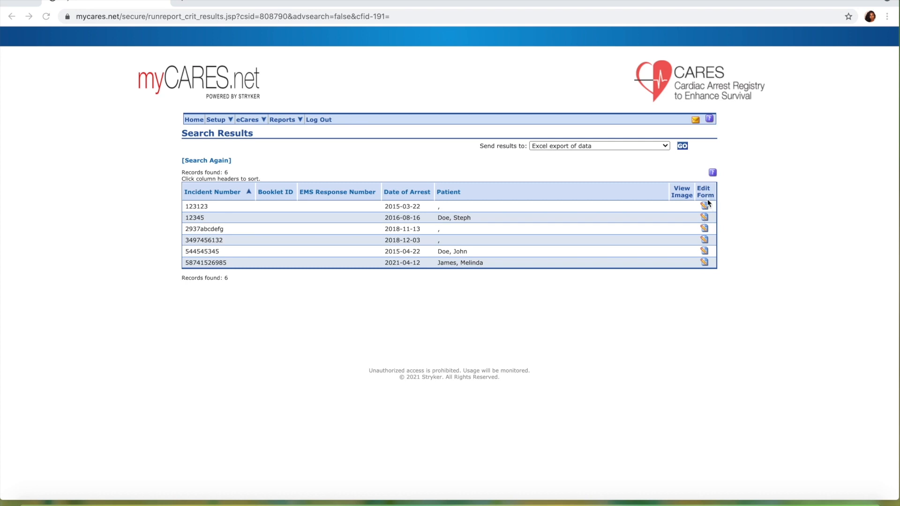
Export the search results as Excel export of data, and open DataExport (17).xls in Excel with its window enlarged
left_click(620, 147)
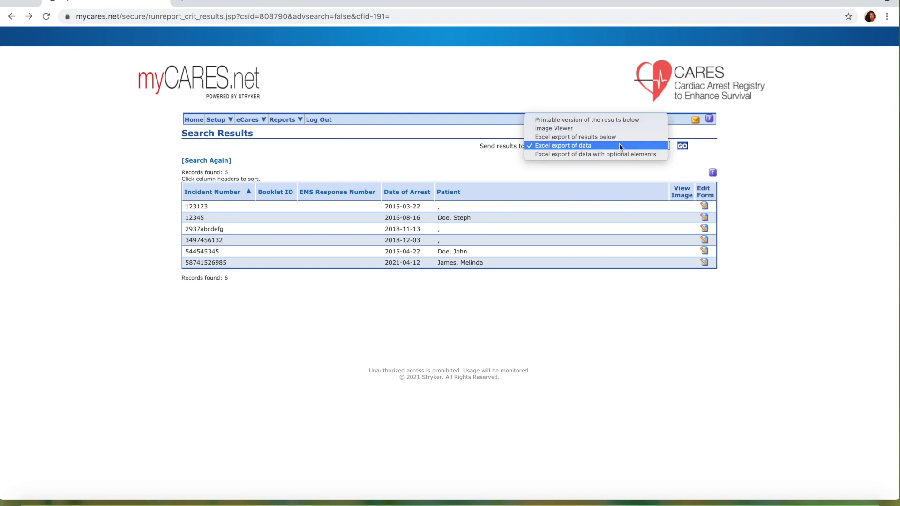
left_click(620, 146)
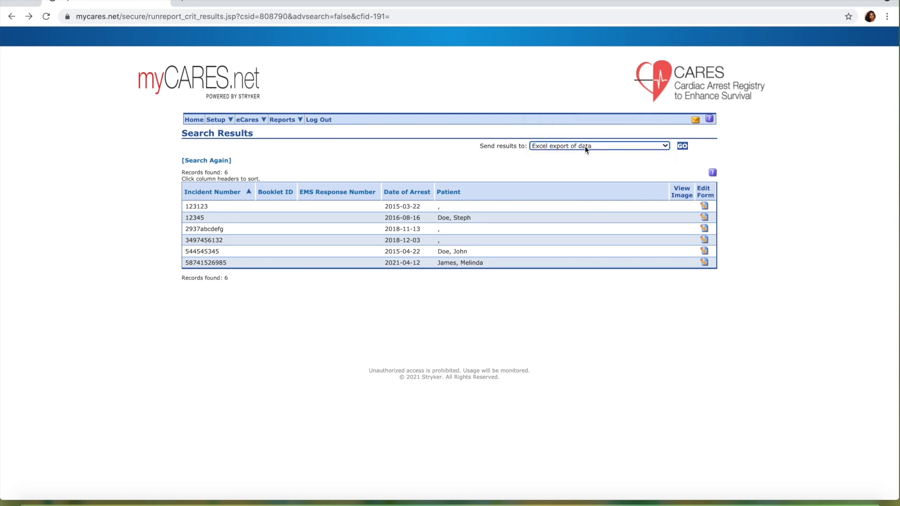
left_click(683, 146)
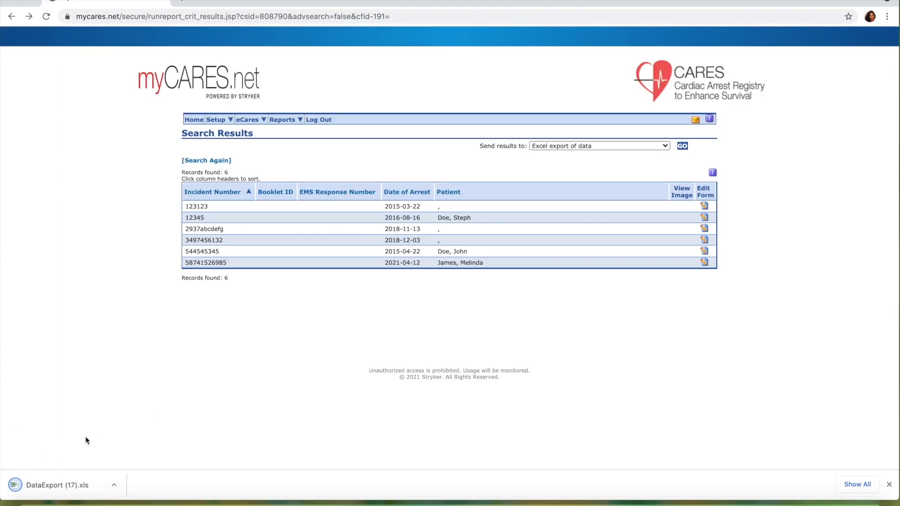
left_click(70, 484)
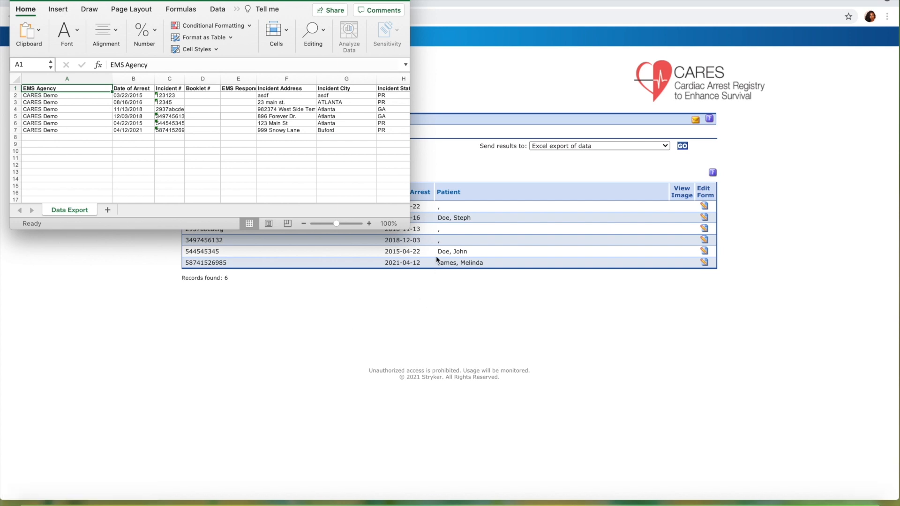
left_click_drag(411, 223, 715, 353)
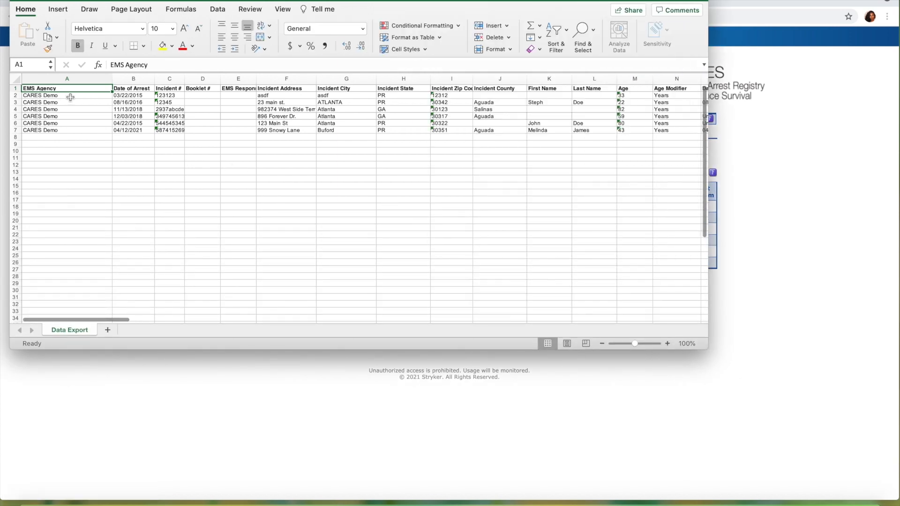